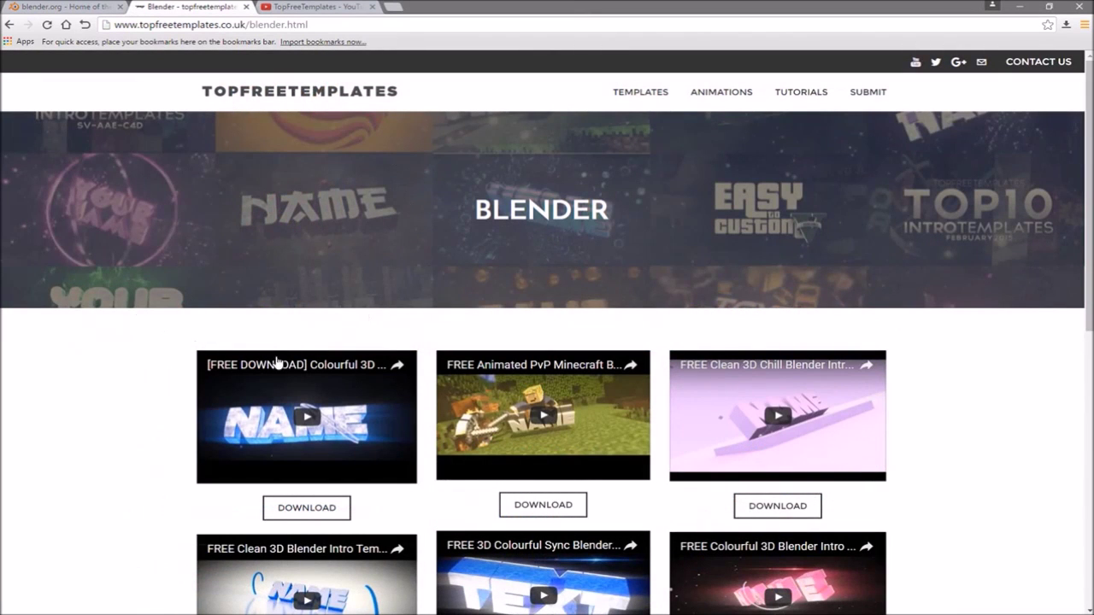
# Scroll the Blender templates page, then browse the TopFreeTemplates YouTube channel's video grid.
pyautogui.scroll(-4, 205, 426)
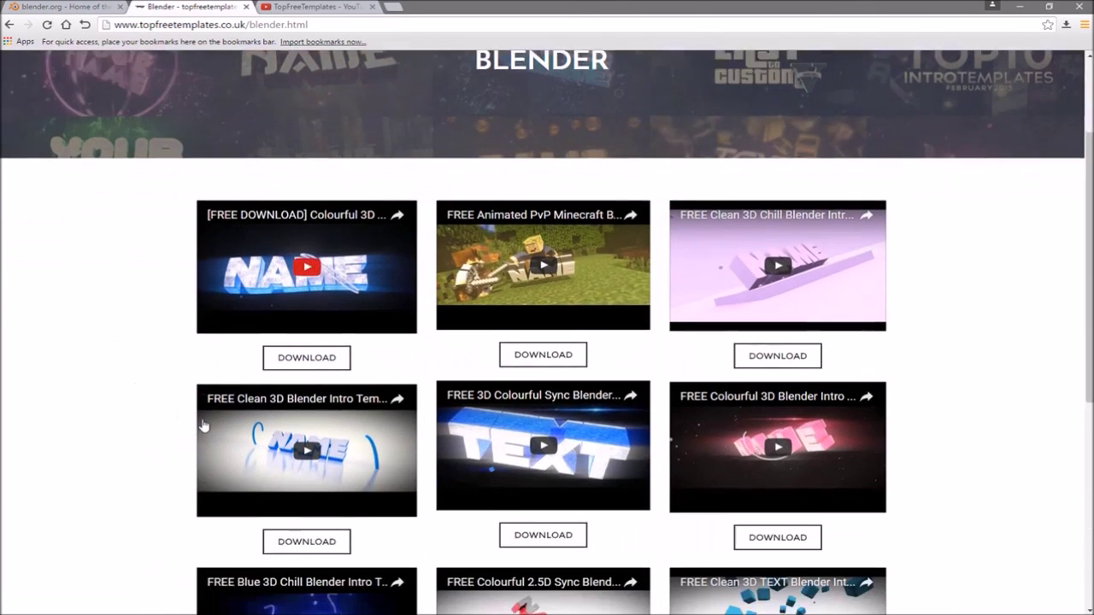
pyautogui.click(309, 10)
pyautogui.scroll(-4, 426, 229)
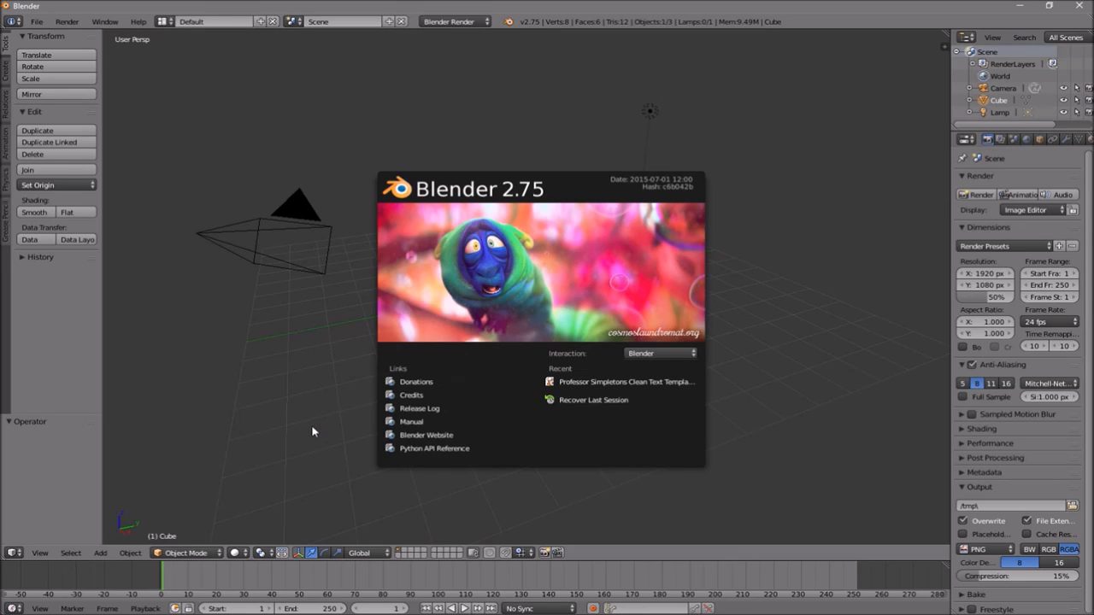
# Open 'Professor Simpletons Clean Text Template.blend' from the Desktop's Blender Intros folder.
pyautogui.click(37, 22)
pyautogui.click(61, 51)
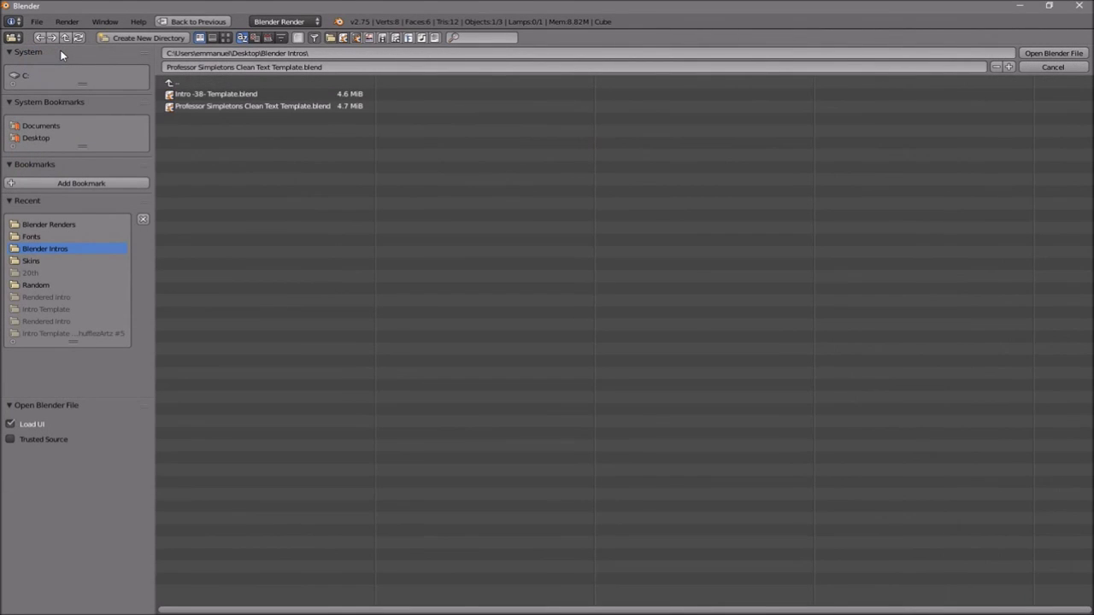
pyautogui.click(34, 138)
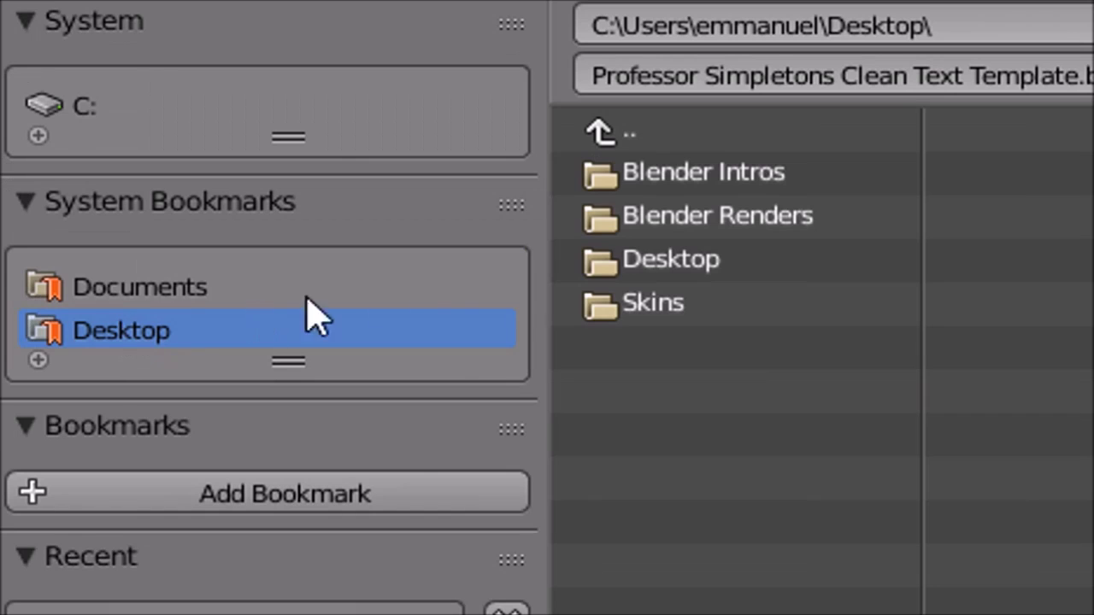
pyautogui.click(734, 178)
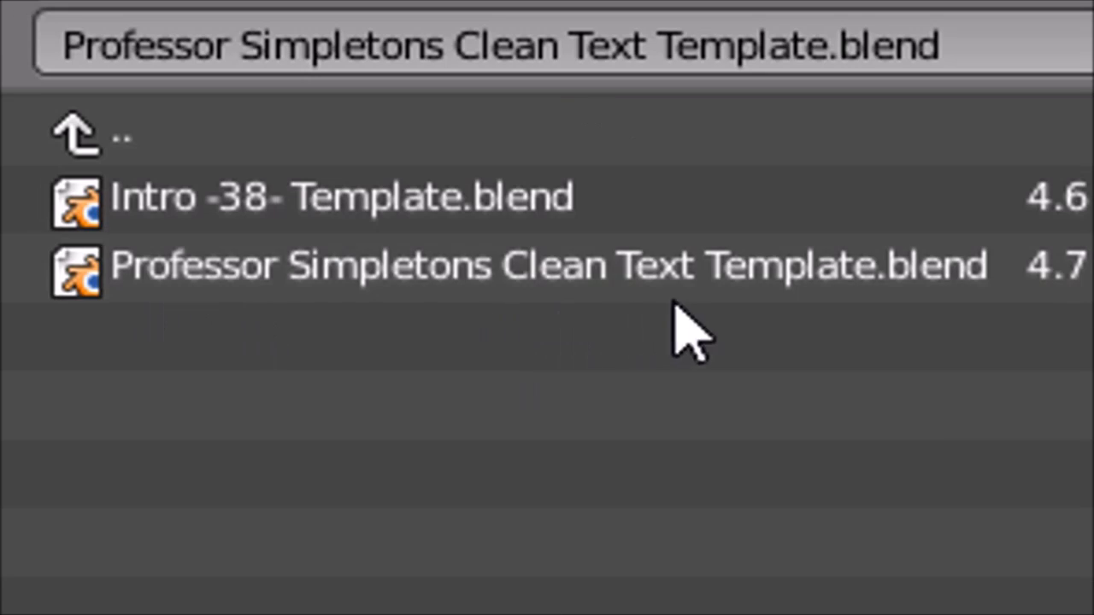
pyautogui.click(461, 271)
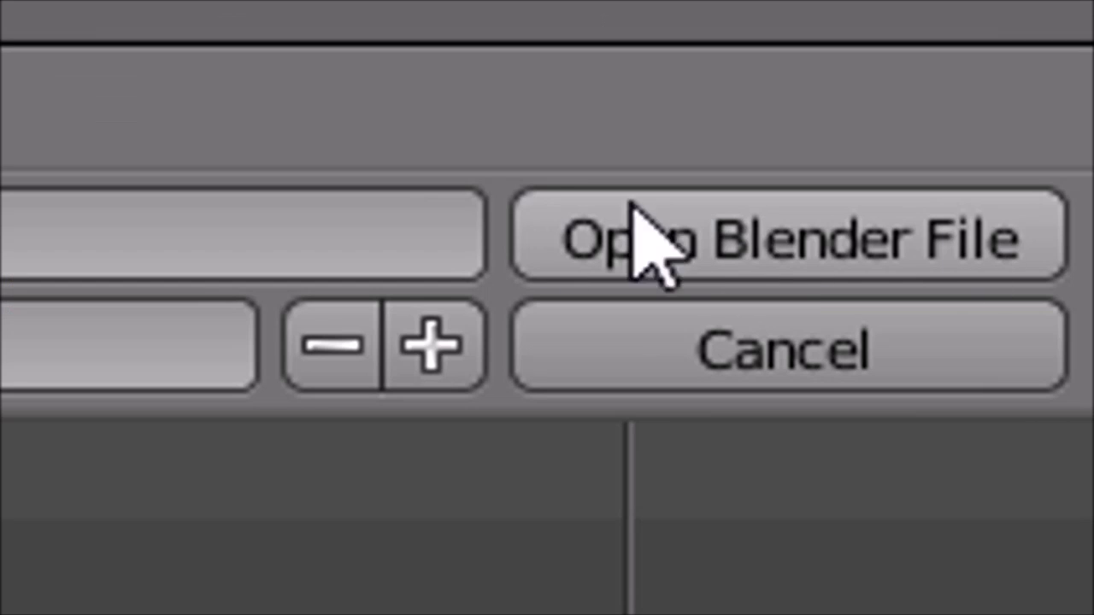
pyautogui.click(1045, 53)
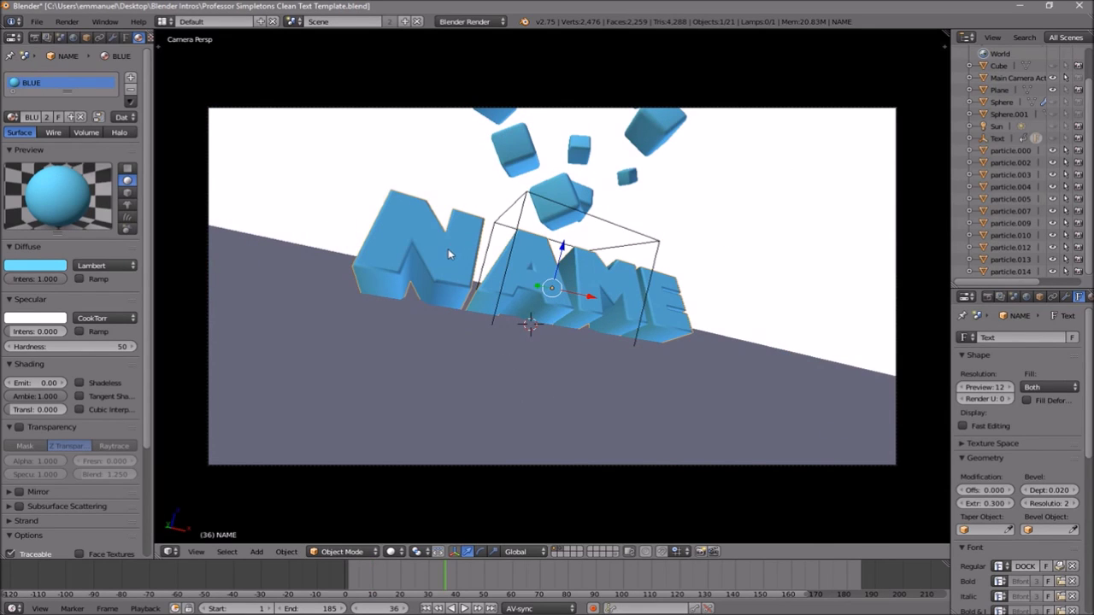
# Replace the 3D text 'NAME' with 'TFT' and return to Object Mode.
pyautogui.press('Tab')
pyautogui.press('BackSpace')
pyautogui.press('BackSpace')
pyautogui.press('BackSpace')
pyautogui.press('BackSpace')
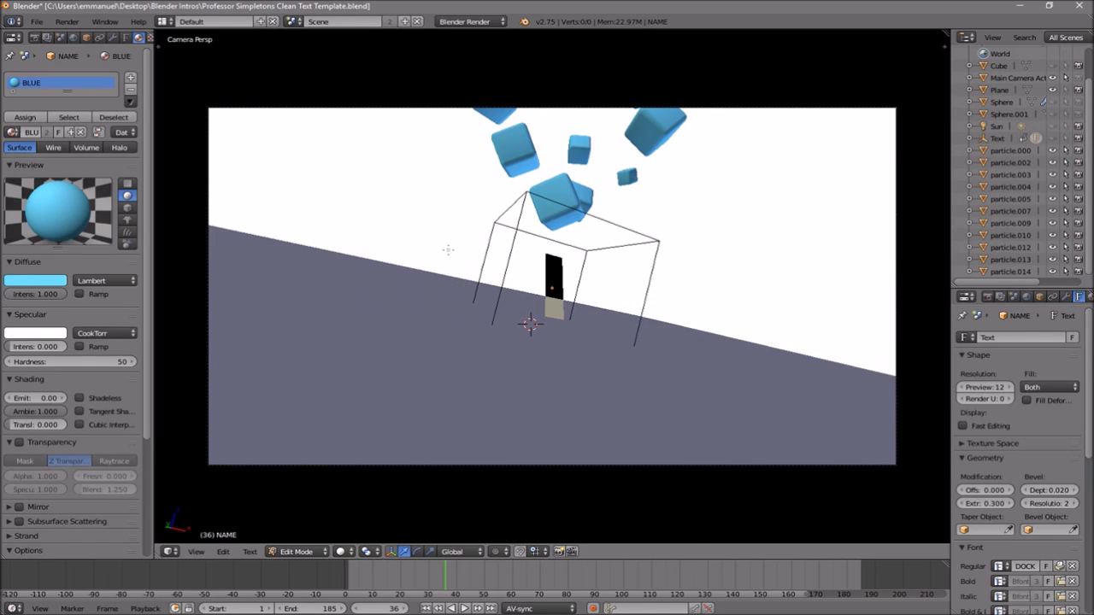
pyautogui.write('TFT')
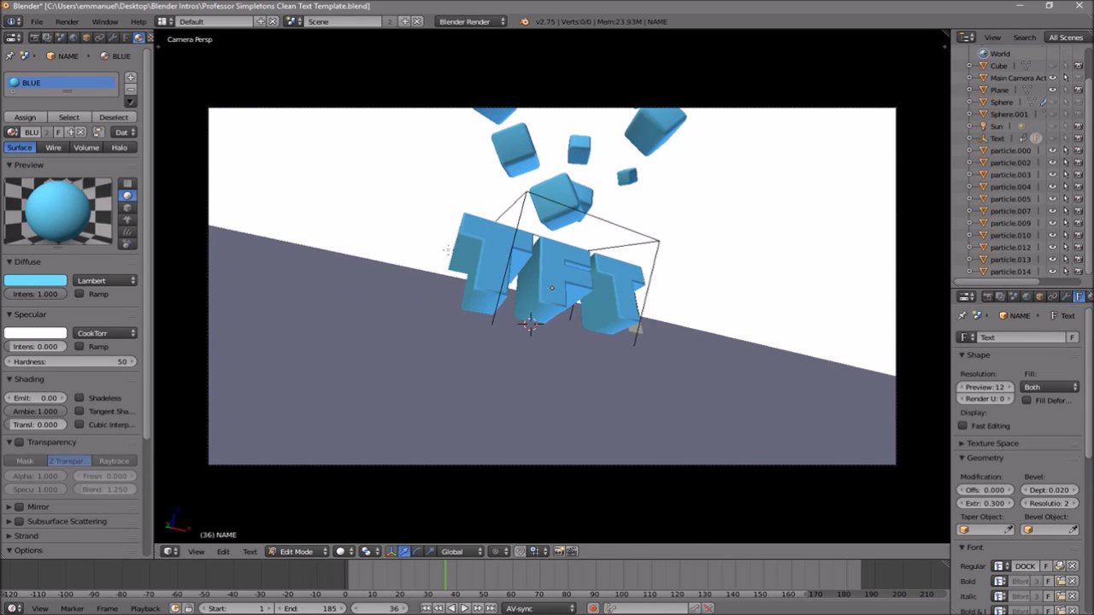
pyautogui.press('Tab')
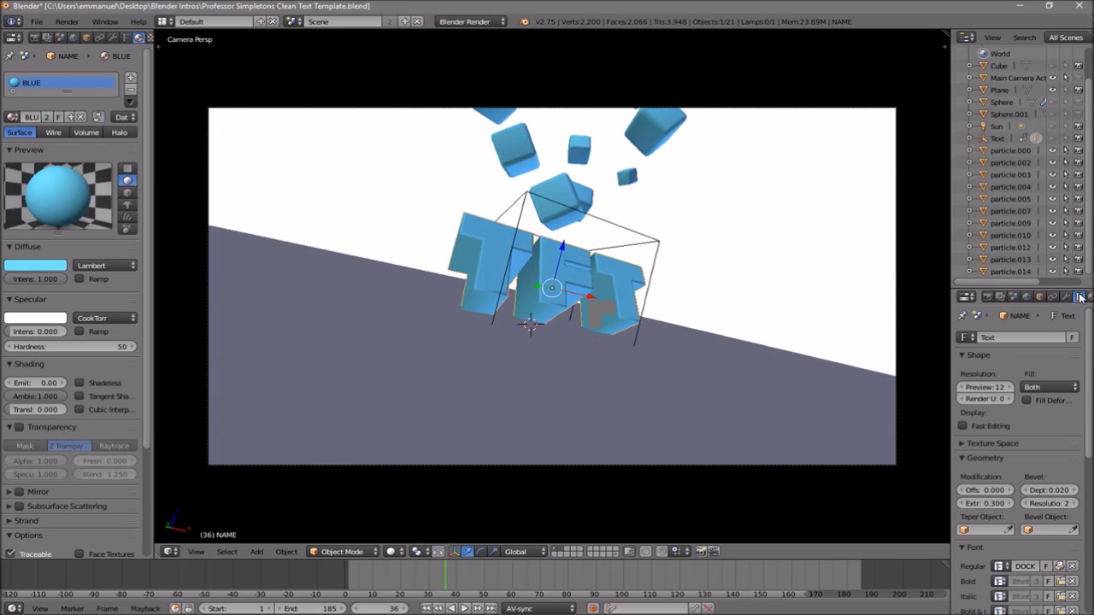
pyautogui.scroll(-3, 1053, 384)
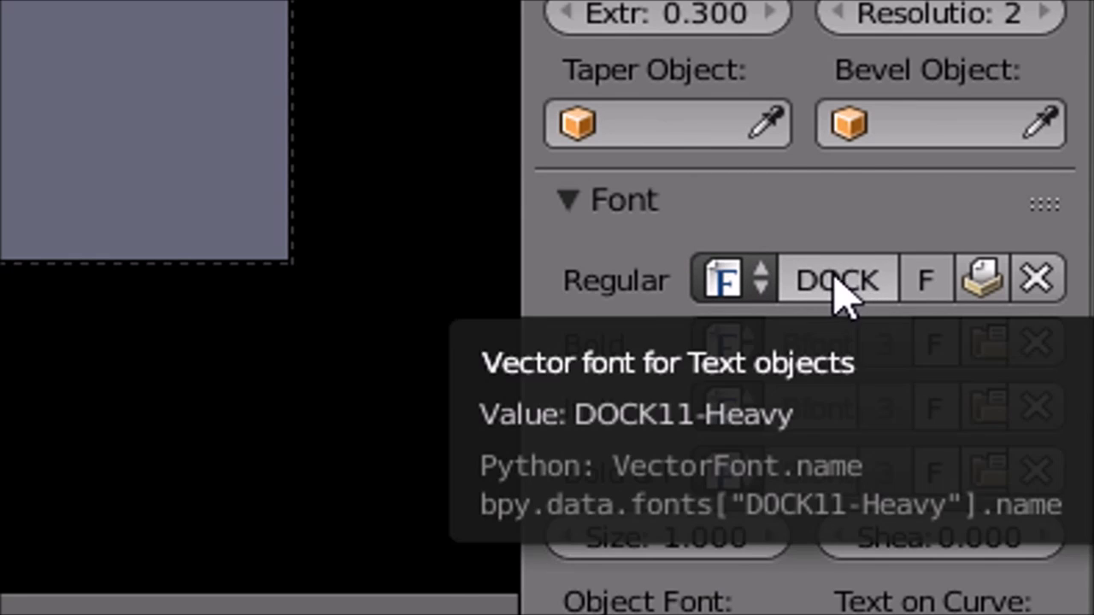
# Unlink the DOCK11-Heavy font and load PRIMETIME from C:\Windows\Fonts.
pyautogui.click(1037, 279)
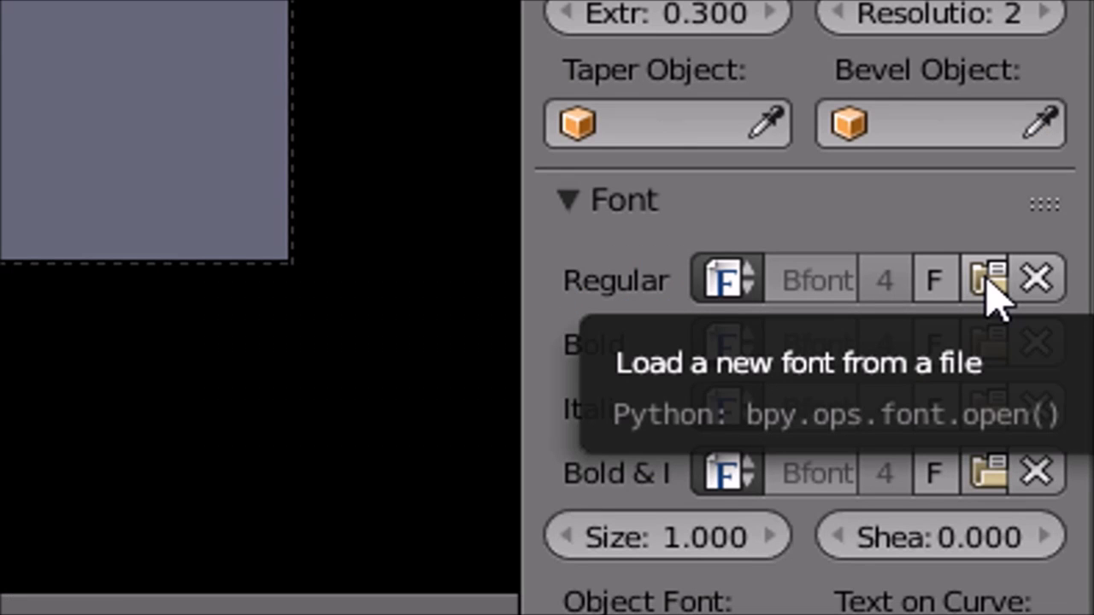
pyautogui.click(994, 282)
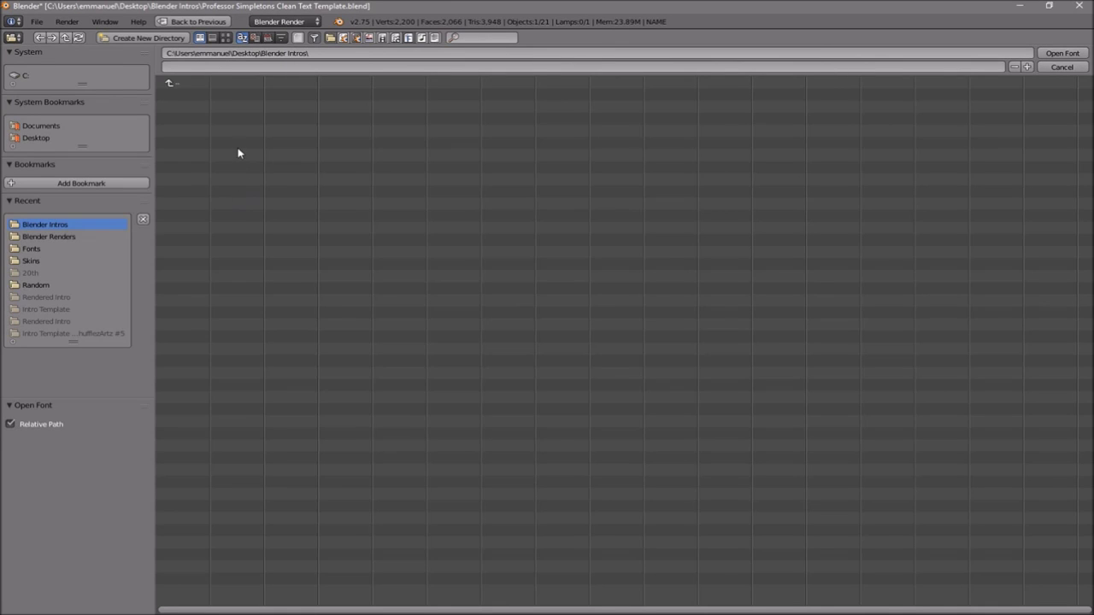
pyautogui.click(23, 77)
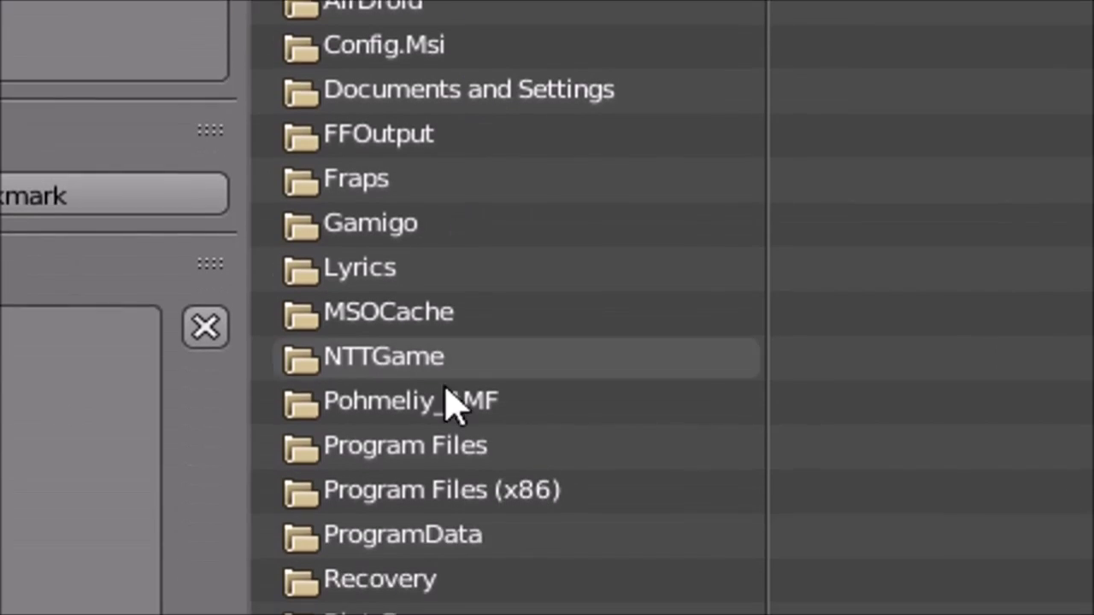
pyautogui.click(188, 334)
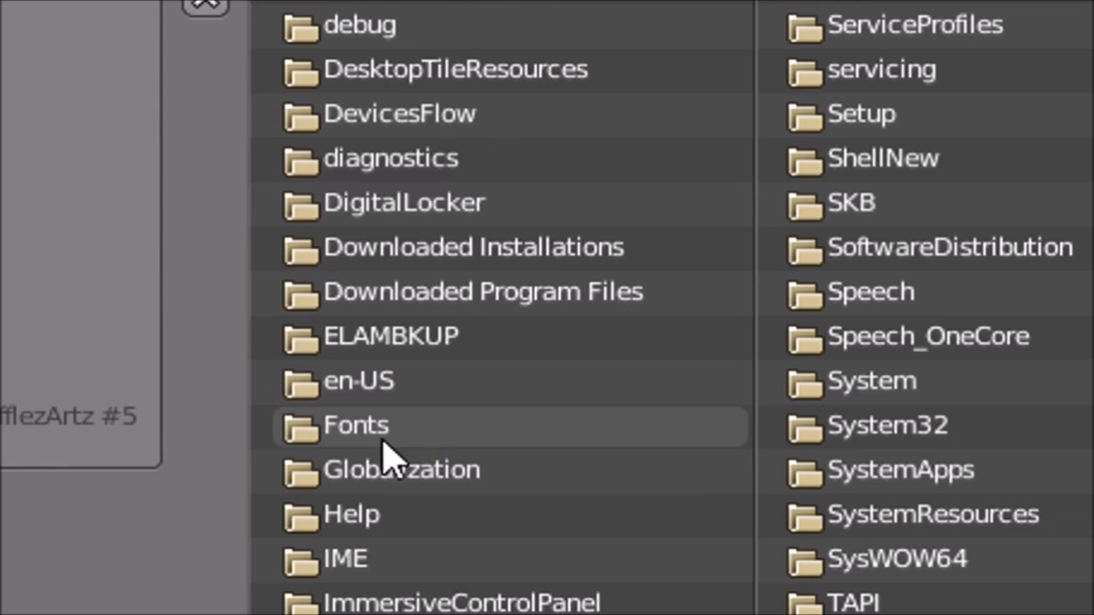
pyautogui.click(459, 440)
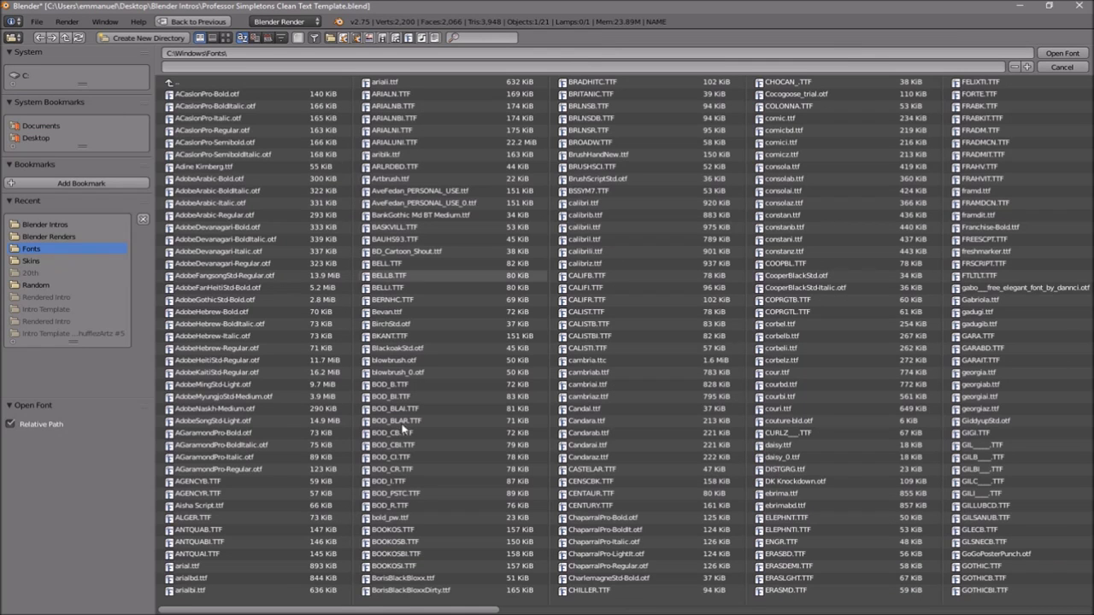
pyautogui.moveTo(299, 610); pyautogui.dragTo(815, 611)
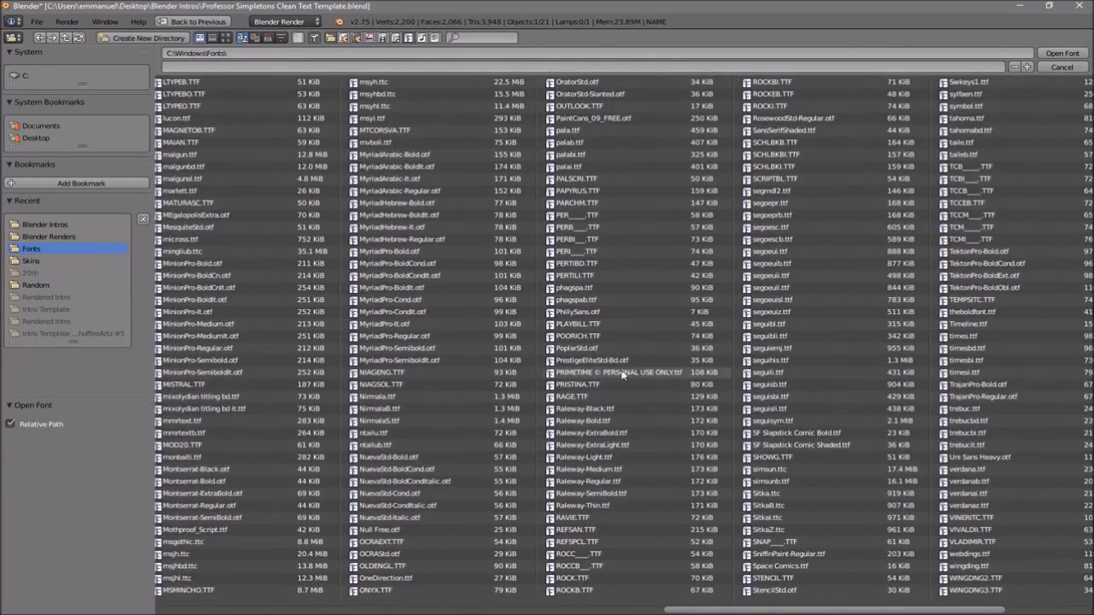
pyautogui.click(561, 375)
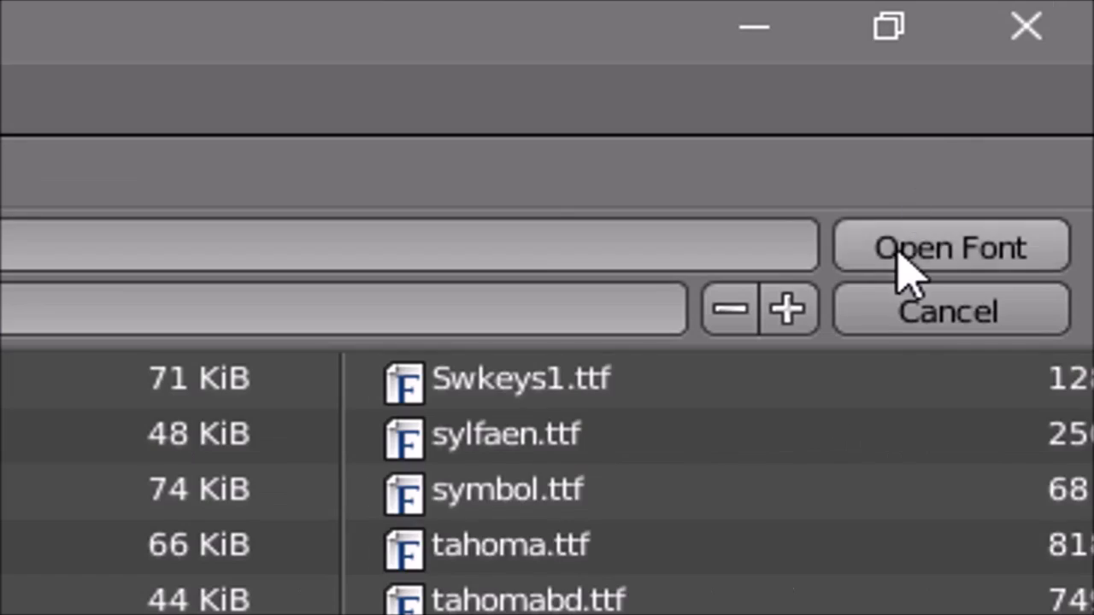
pyautogui.click(1062, 53)
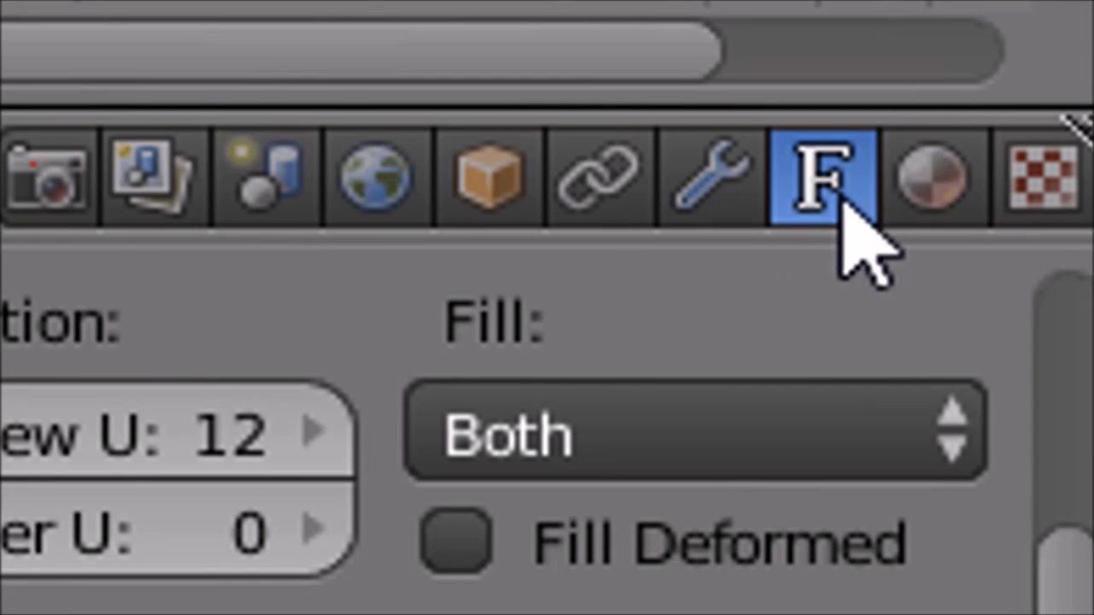
# Set the material's diffuse colour to red (R 1.000, G 0.007, B 0.011).
pyautogui.click(931, 179)
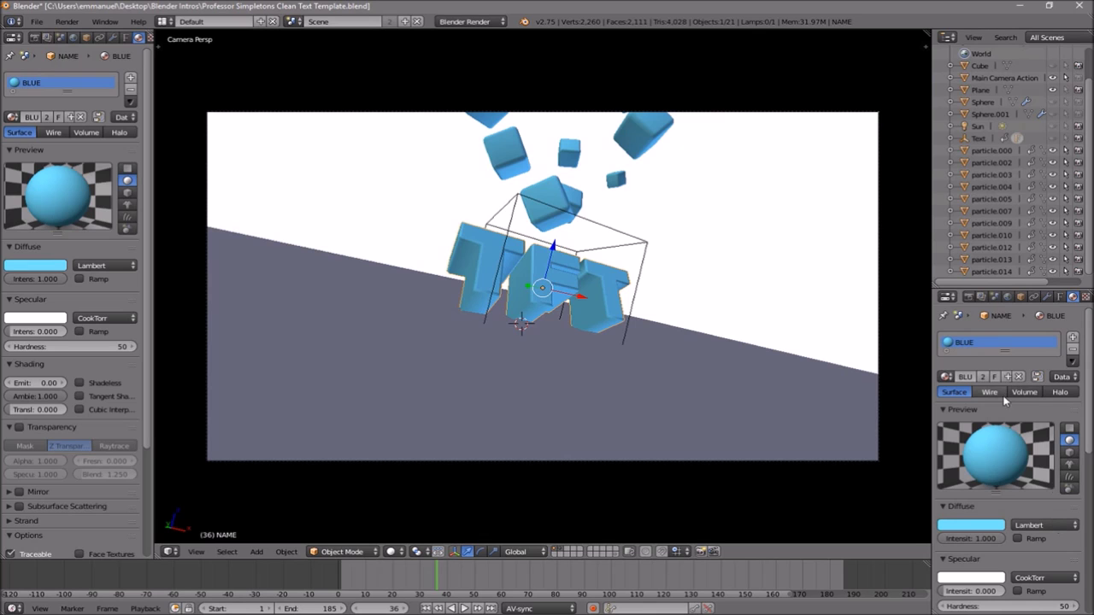
pyautogui.scroll(-2, 1004, 400)
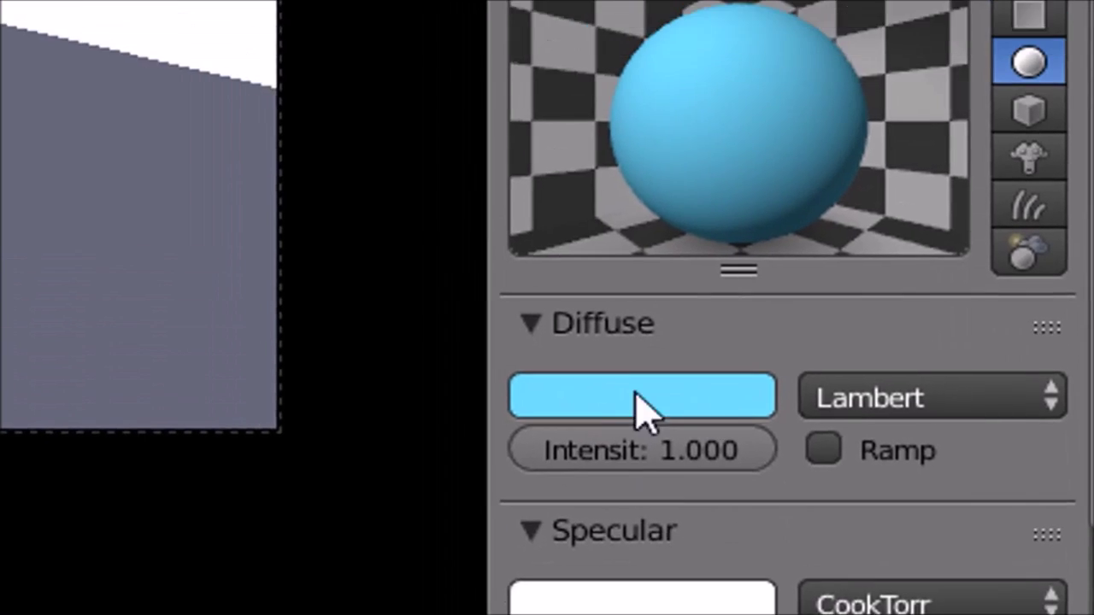
pyautogui.click(588, 324)
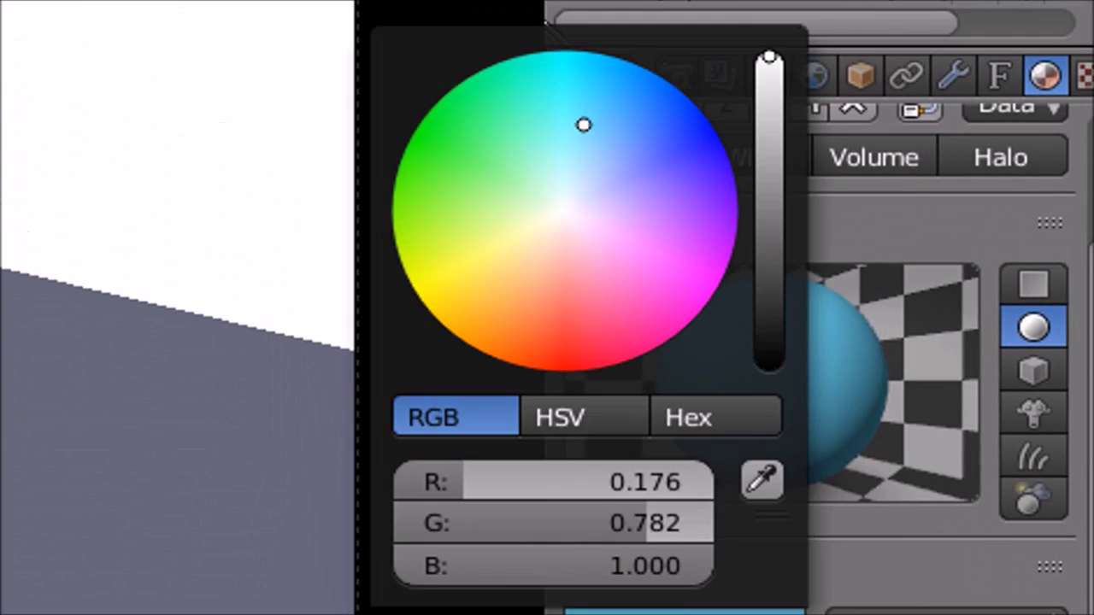
pyautogui.moveTo(946, 315); pyautogui.dragTo(937, 377)
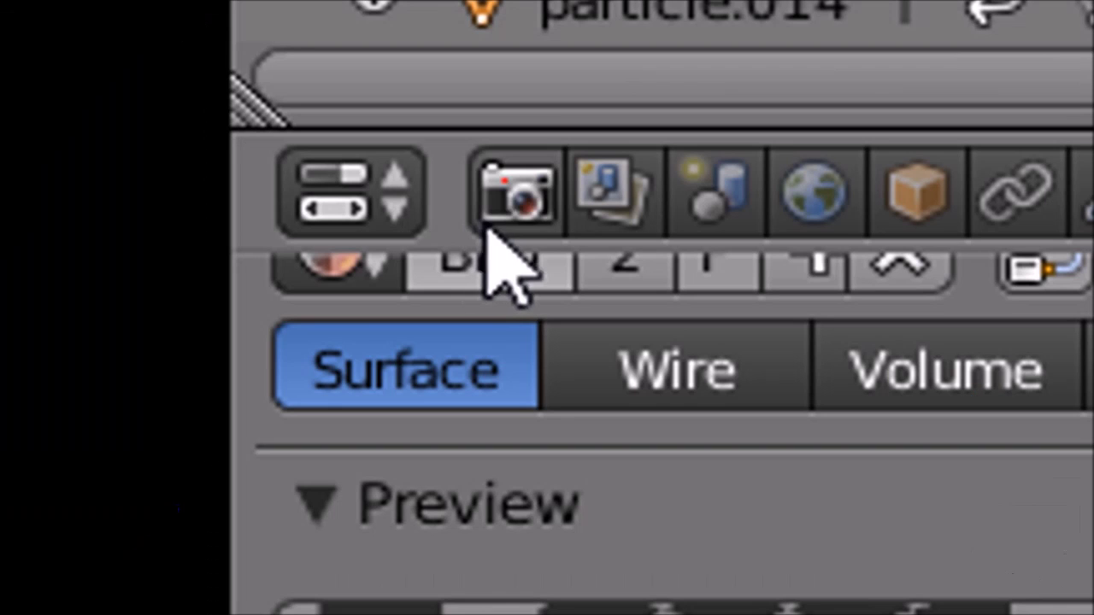
# Set the render output path to Desktop > Blender Renders with file name 'BLENDER INTRO'.
pyautogui.click(515, 195)
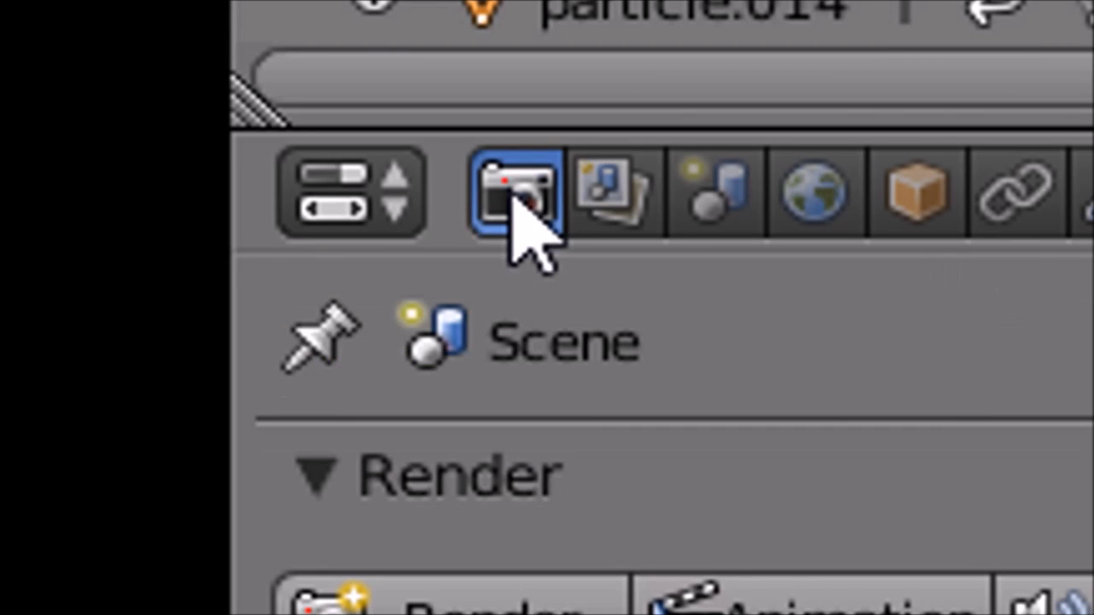
pyautogui.scroll(-5, 760, 307)
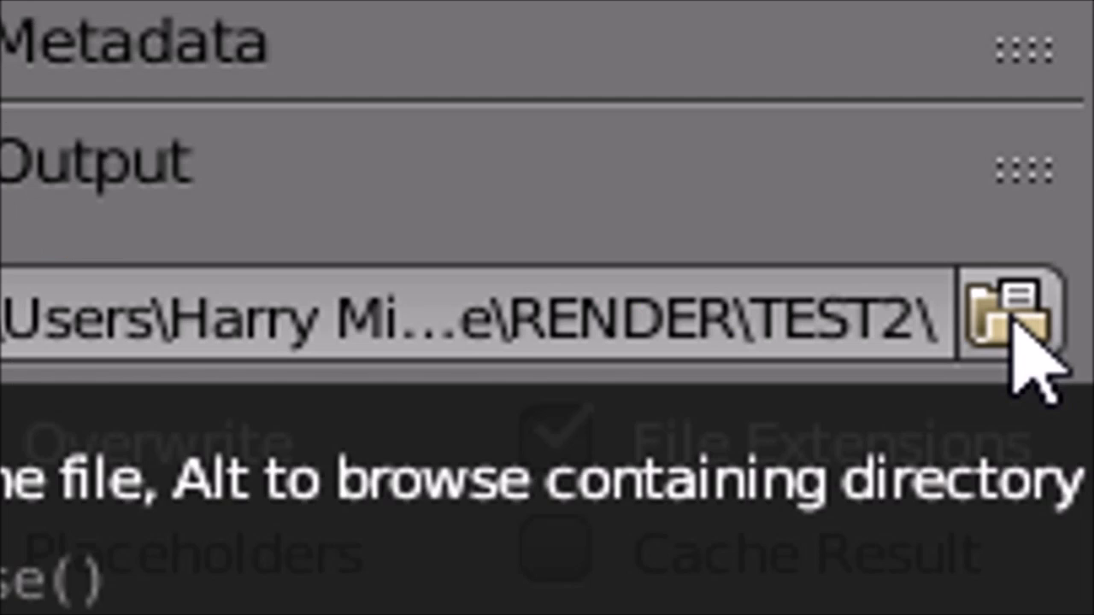
pyautogui.click(1072, 519)
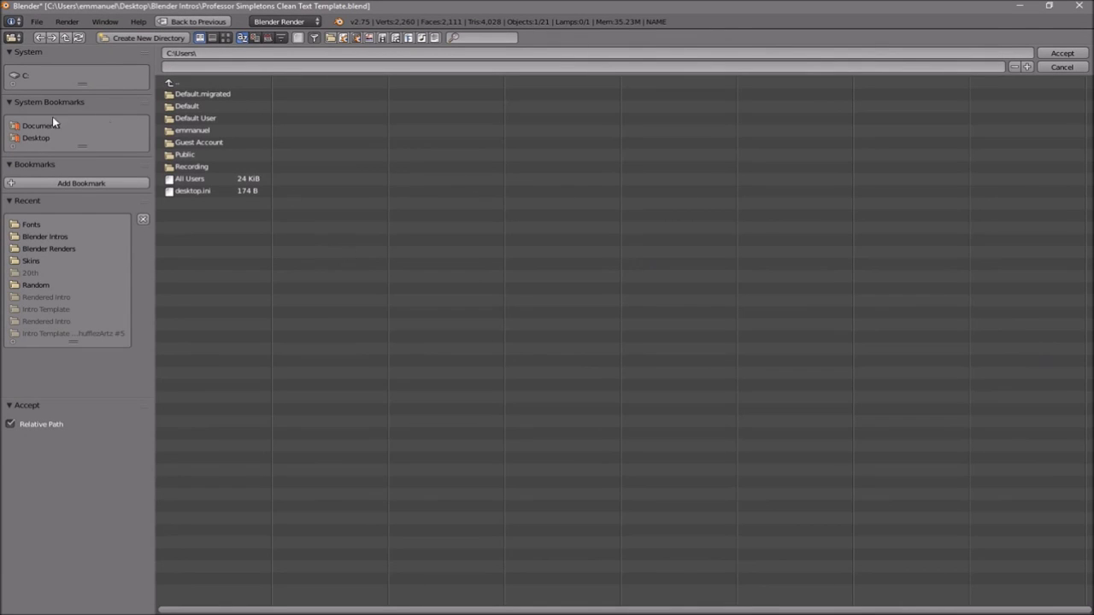
pyautogui.click(38, 137)
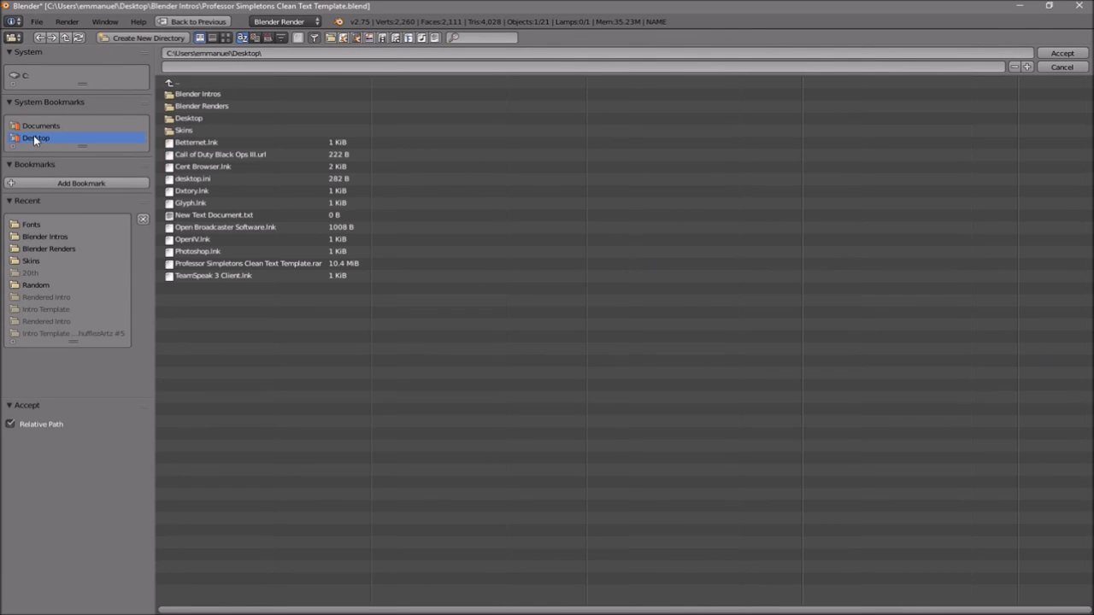
pyautogui.click(198, 106)
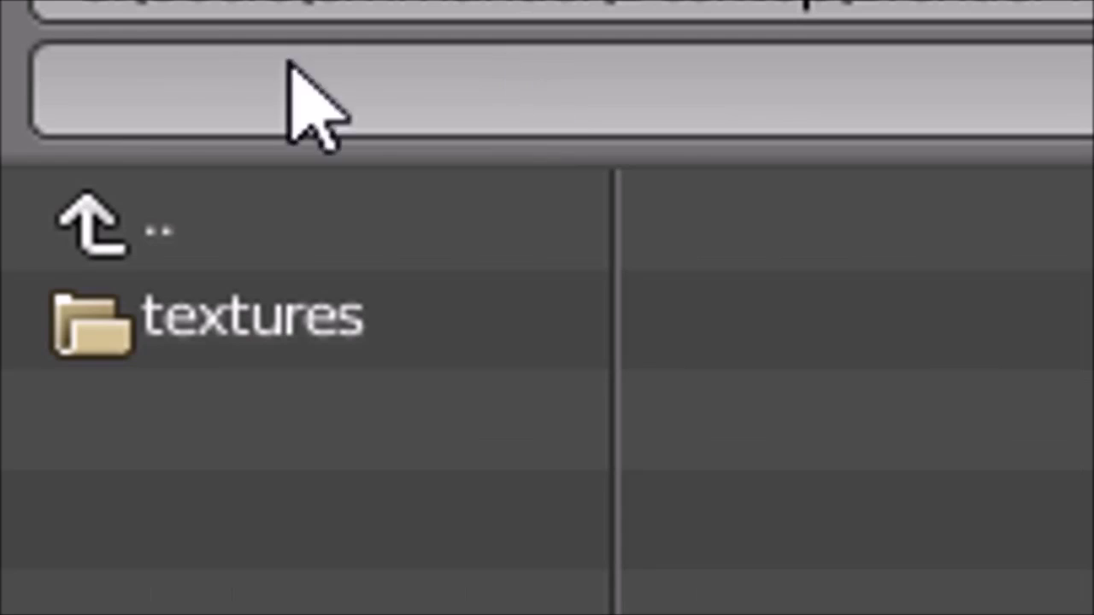
pyautogui.click(220, 91)
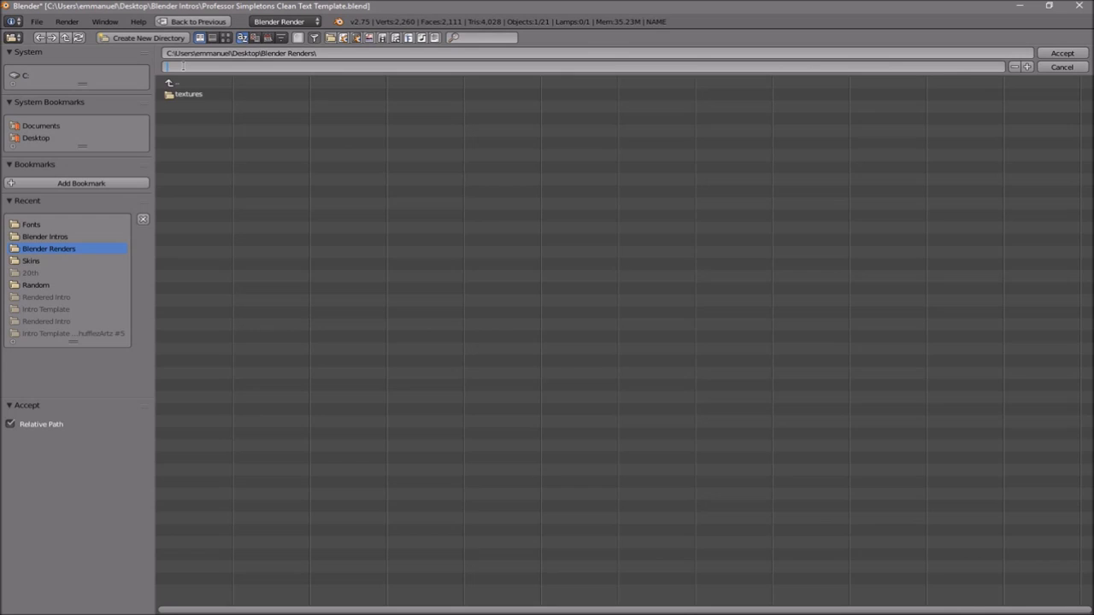
pyautogui.write('BLENDER INTRO')
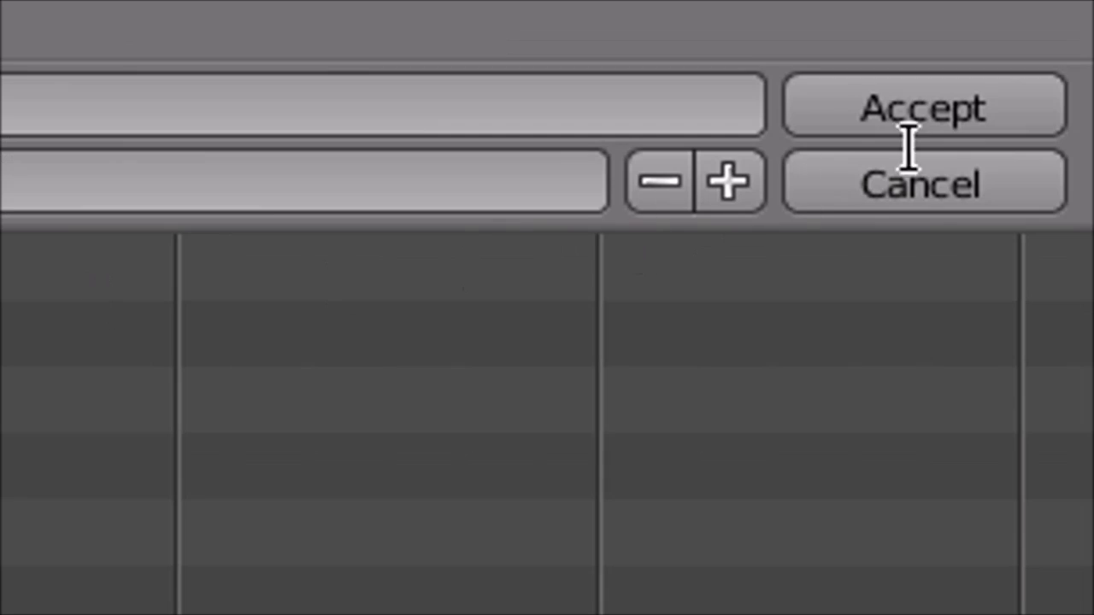
pyautogui.click(1053, 53)
pyautogui.scroll(-5, 1015, 431)
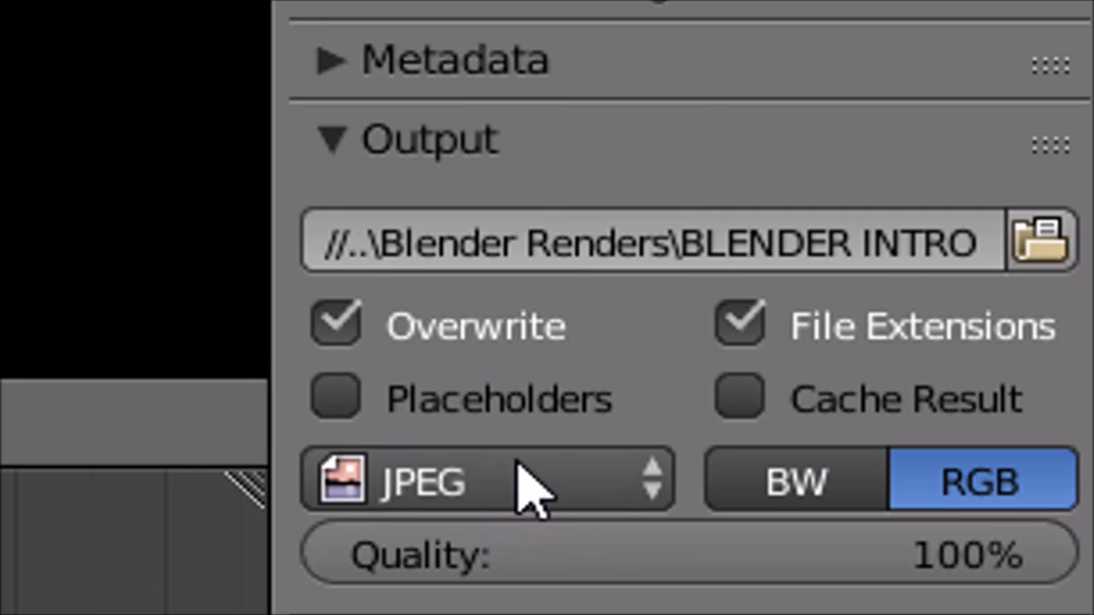
# Set the output format to MPEG video with an MPEG-4 container.
pyautogui.click(978, 560)
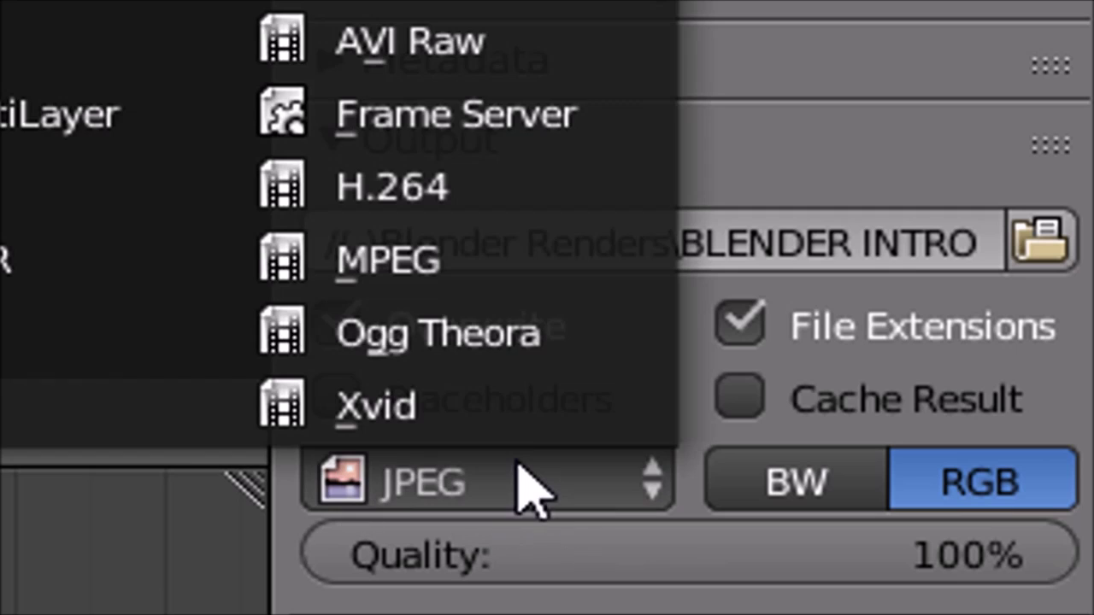
pyautogui.click(462, 259)
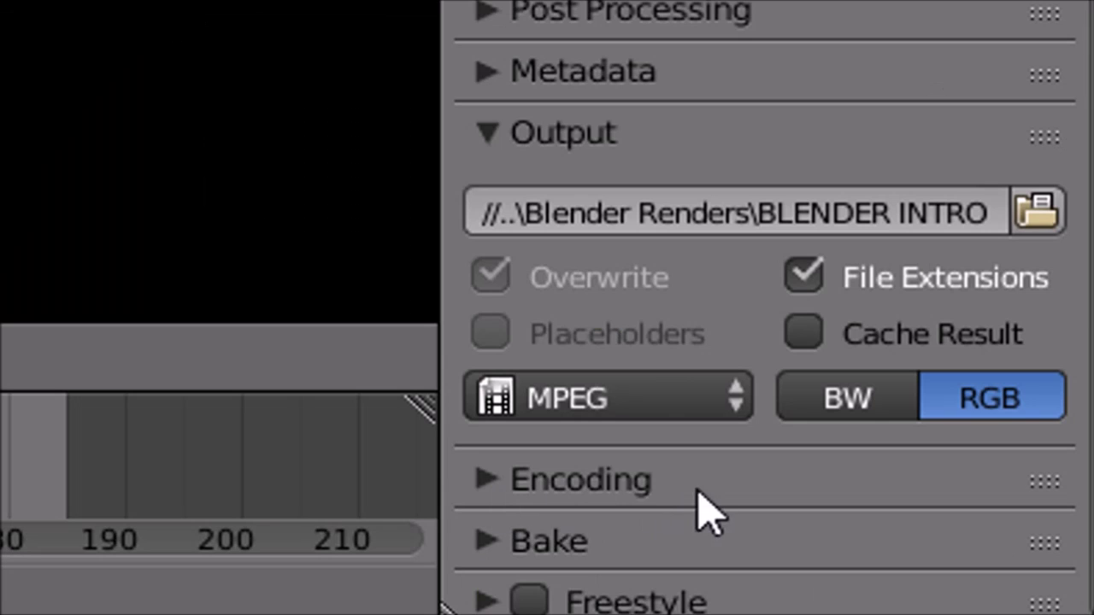
pyautogui.click(943, 582)
pyautogui.scroll(-4, 499, 506)
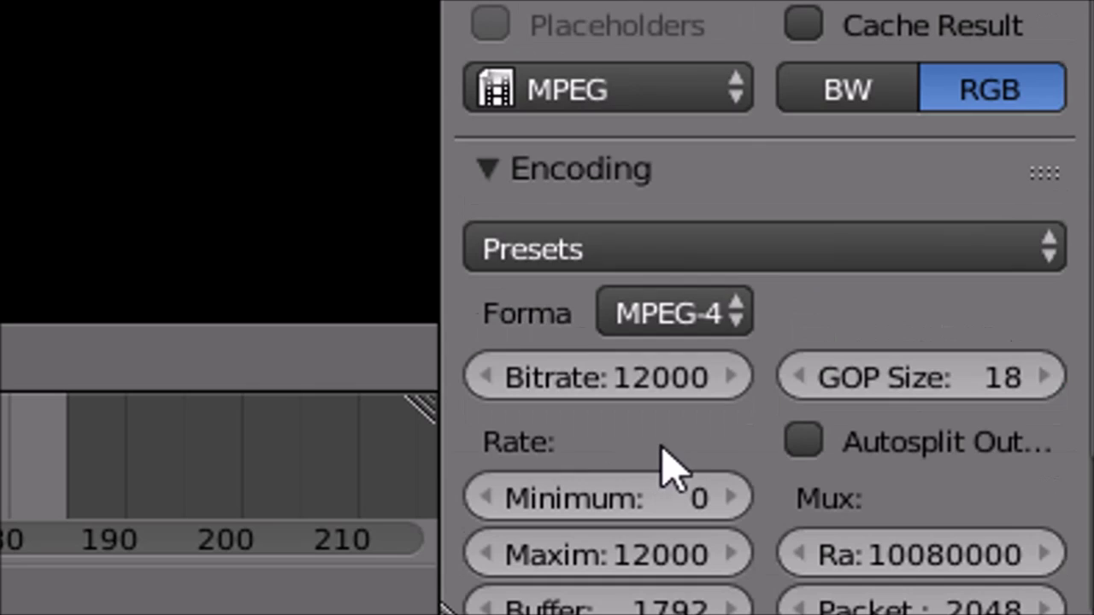
pyautogui.click(688, 313)
pyautogui.click(769, 142)
# Use MP3 as the audio codec and render the whole animation.
pyautogui.scroll(-4, 806, 294)
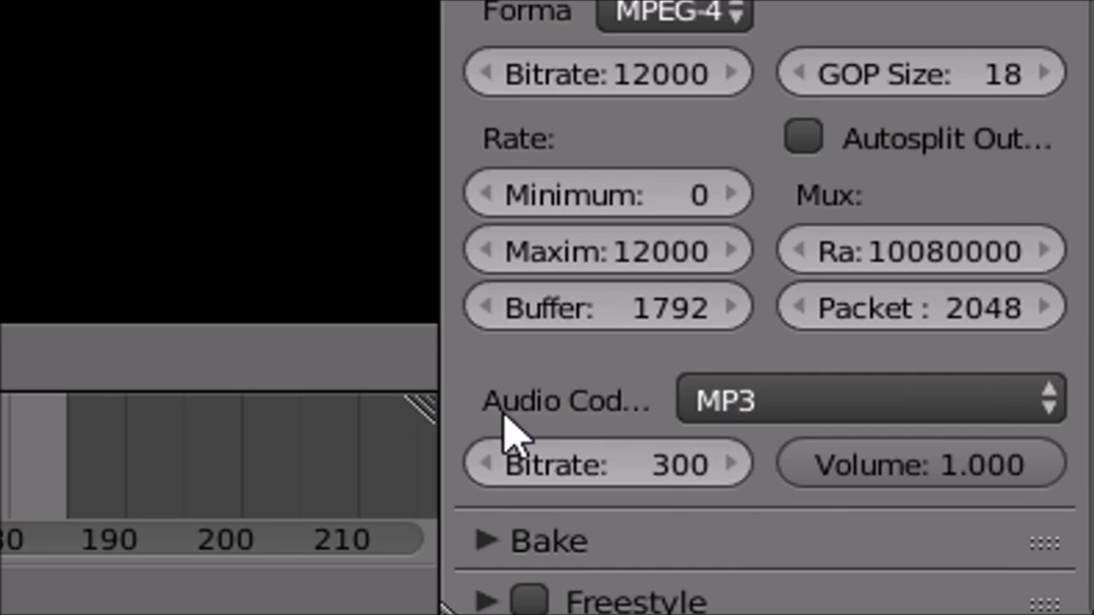
pyautogui.click(791, 412)
pyautogui.click(915, 386)
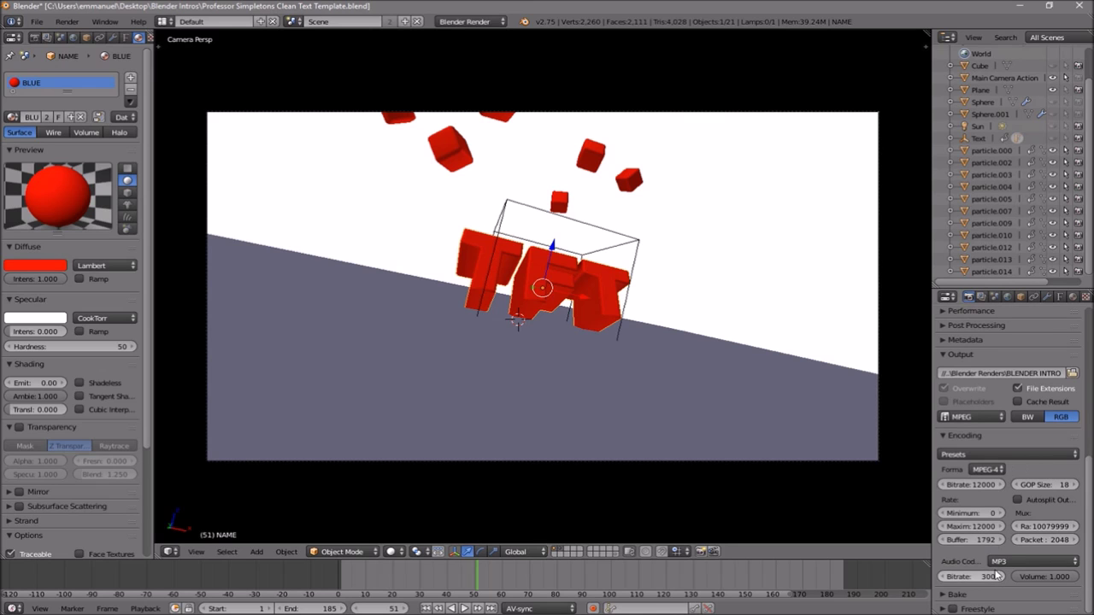
pyautogui.scroll(8, 983, 567)
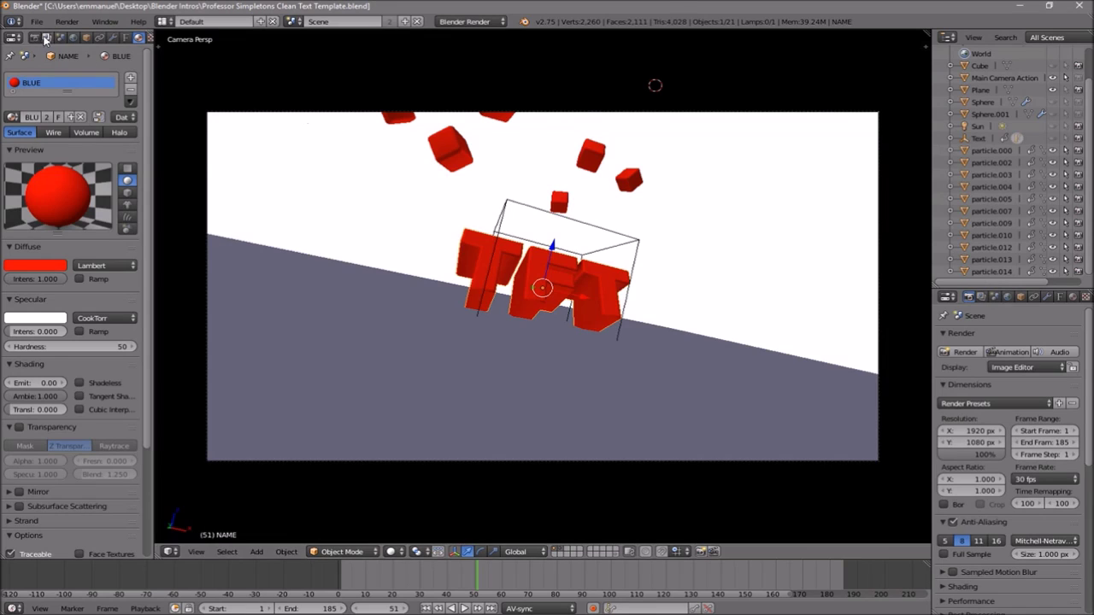
pyautogui.click(218, 68)
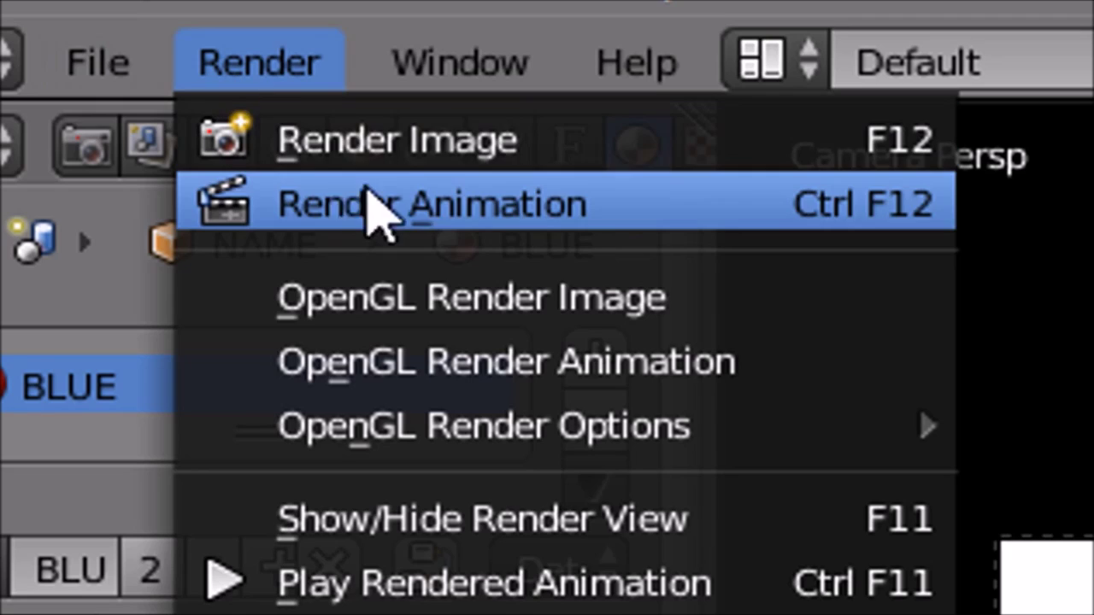
pyautogui.click(427, 205)
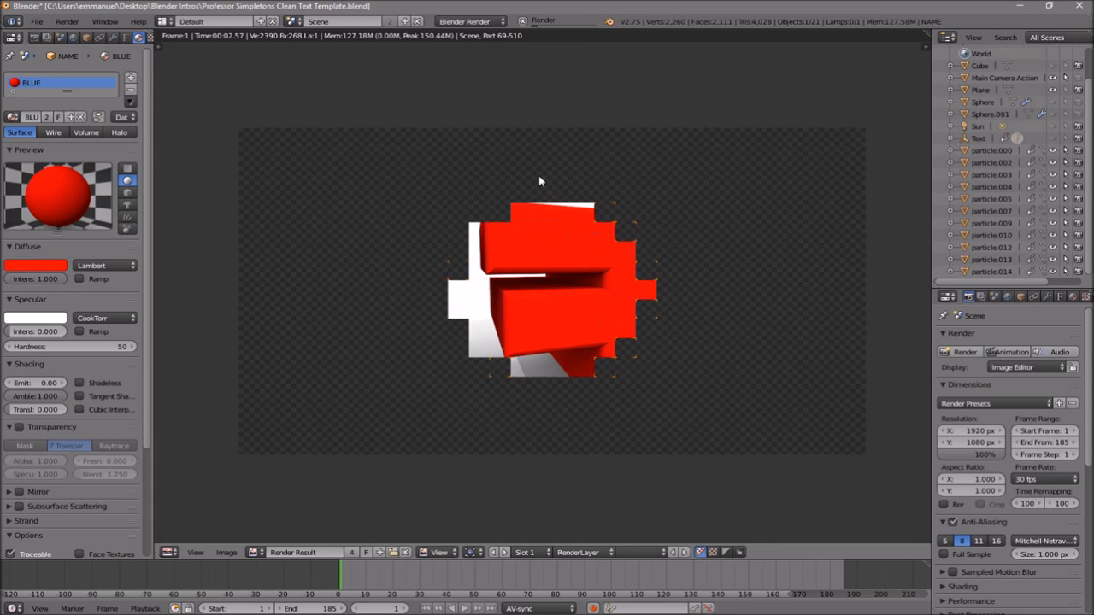